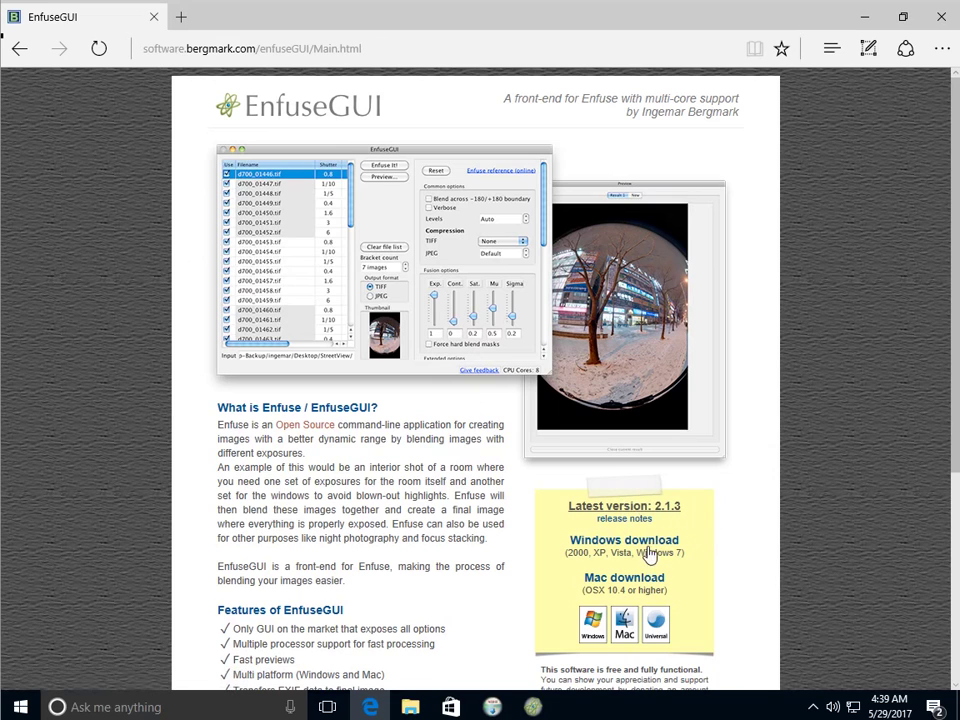
- Open EnfuseGUI's Windows download page and switch to the downloads folder in File Explorer
left_click(651, 550)
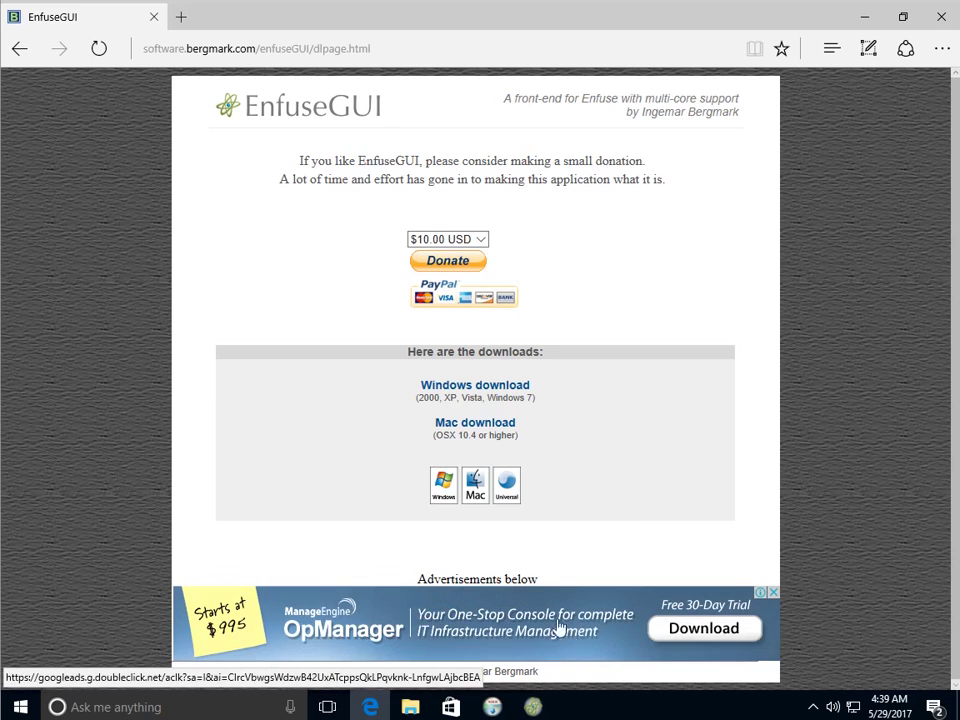
mouse_move(413, 709)
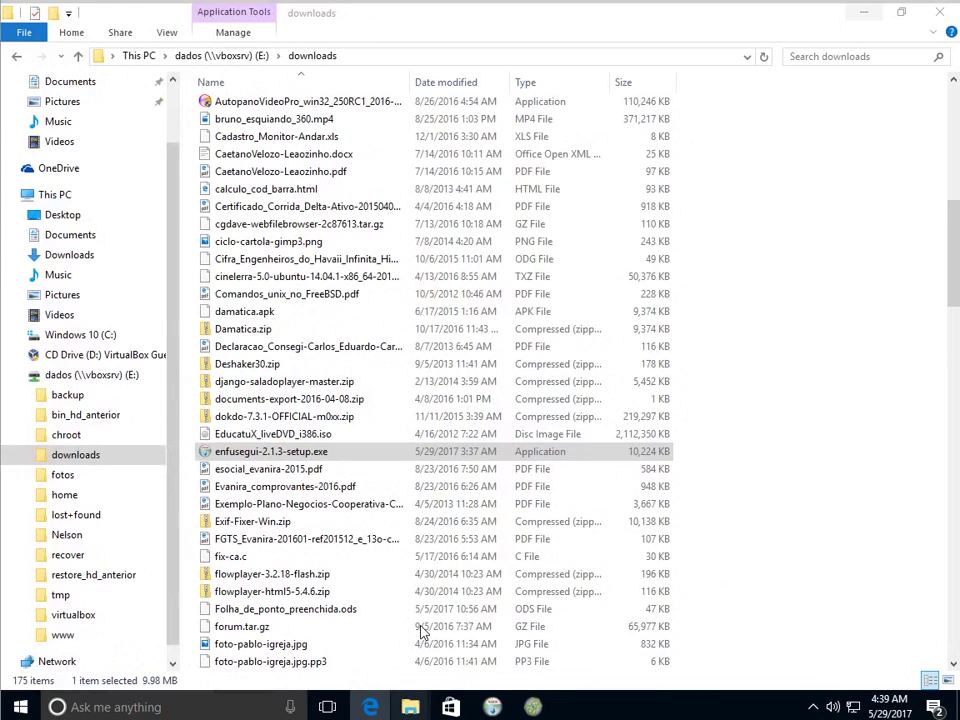
left_click(392, 621)
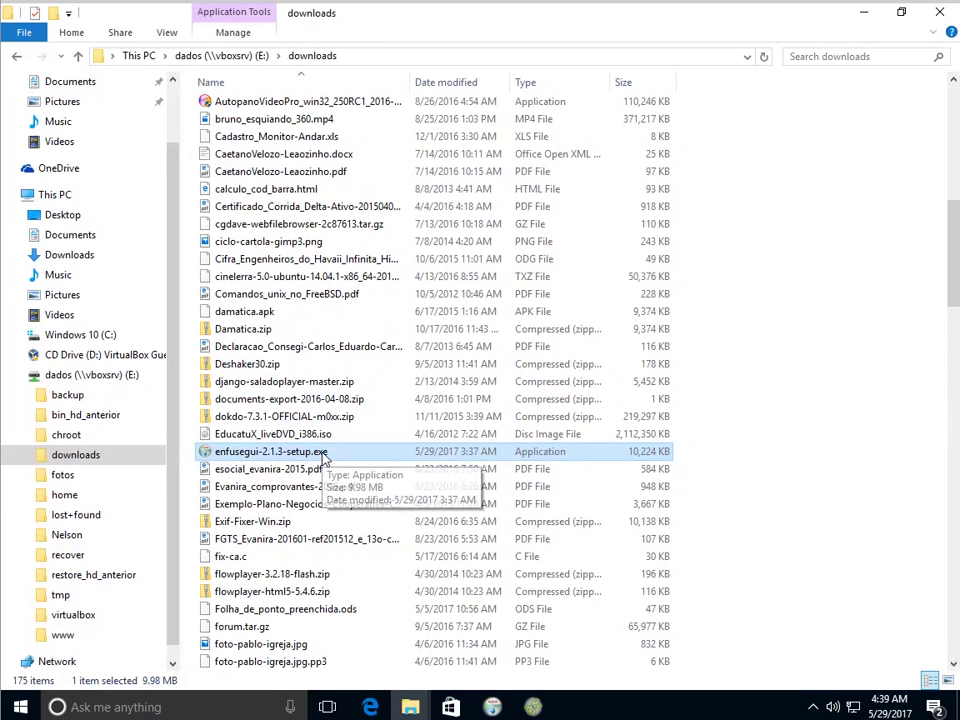
- Select enfusegui-2.1.3-setup.exe with its name kept as is, and switch to the EnfuseGUI 2.1 Setup window
left_click(233, 451)
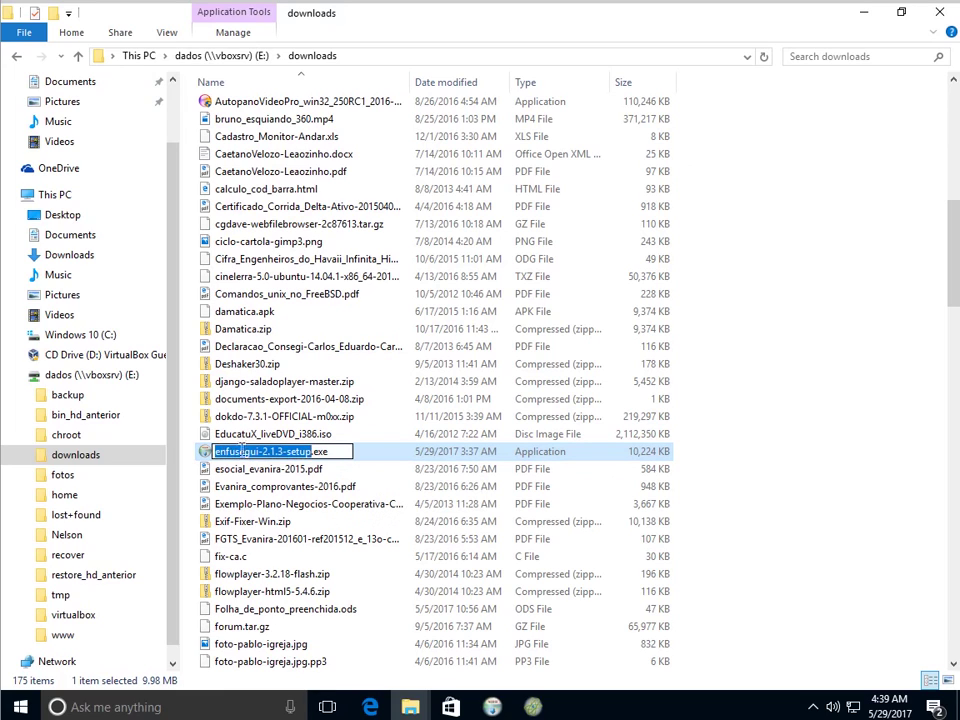
left_click(350, 452)
key("Return")
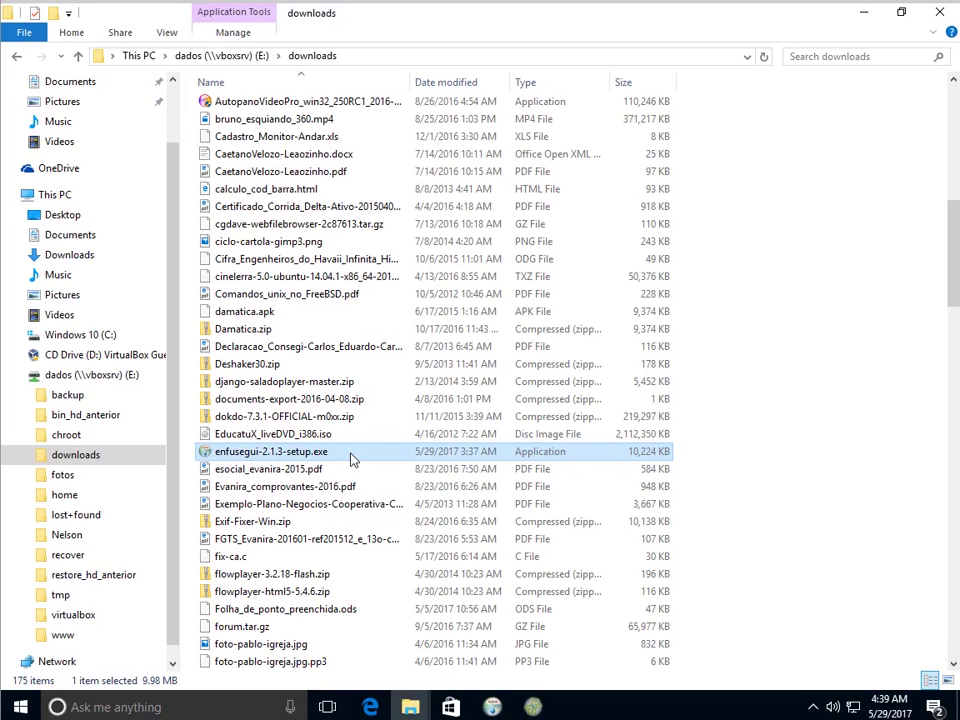
left_click(494, 707)
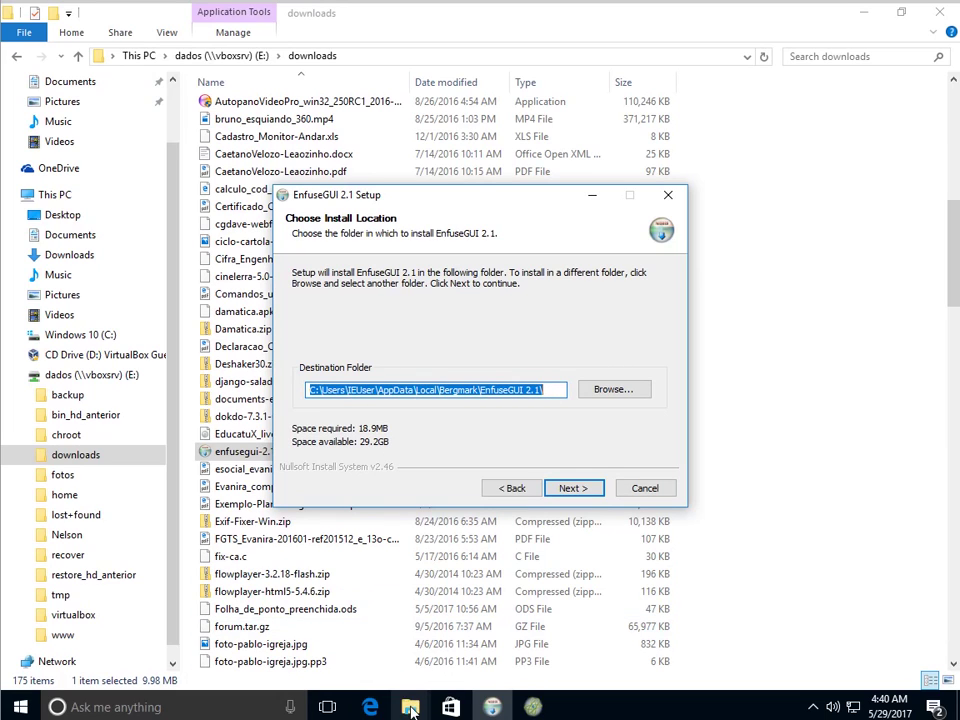
- Switch to the EnfuseGUI 2.1 installation folder in File Explorer and locate EnfuseGUI.exe
mouse_move(411, 709)
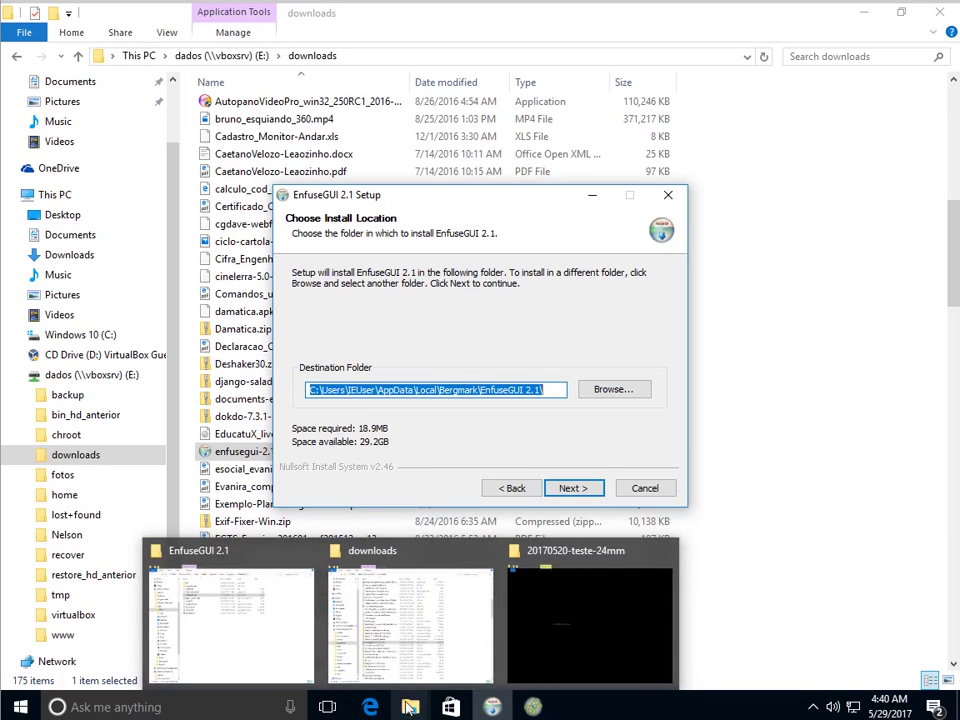
left_click(268, 619)
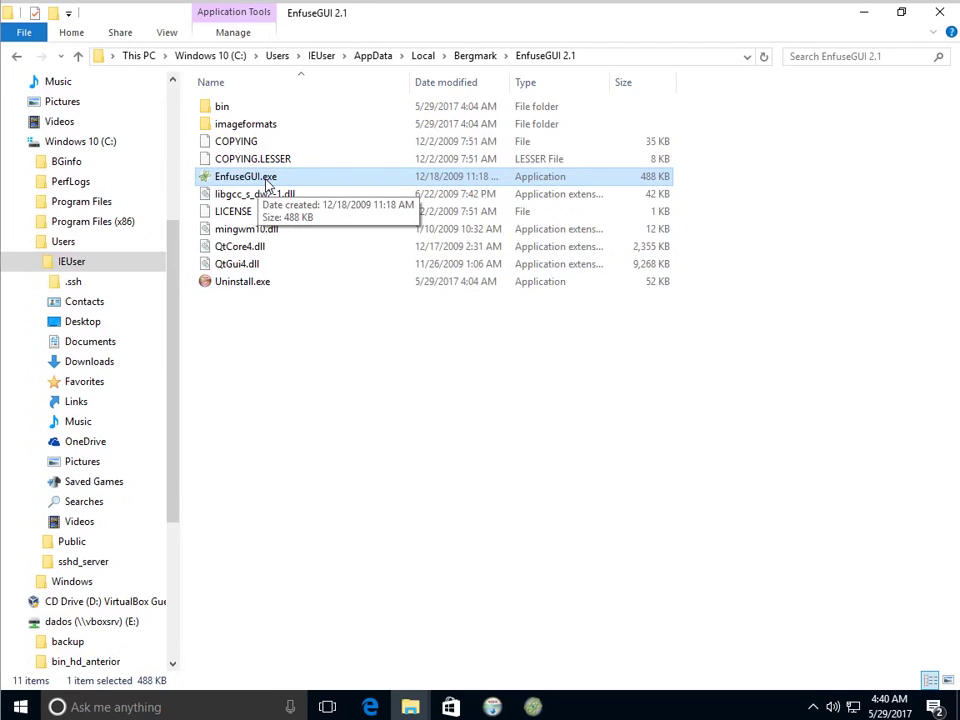
key("F2")
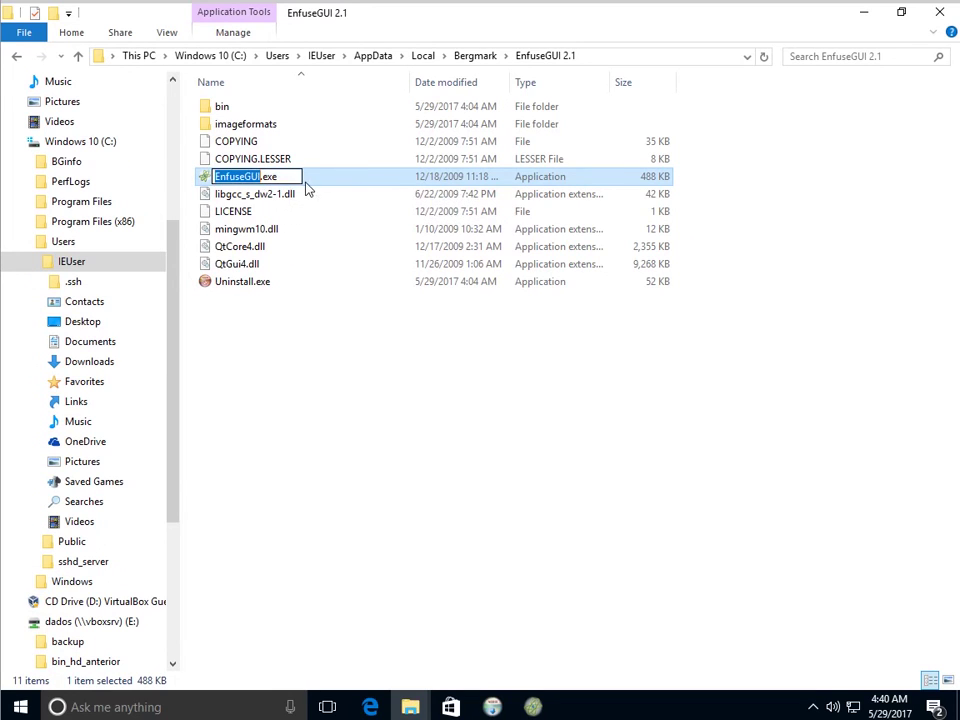
left_click(334, 328)
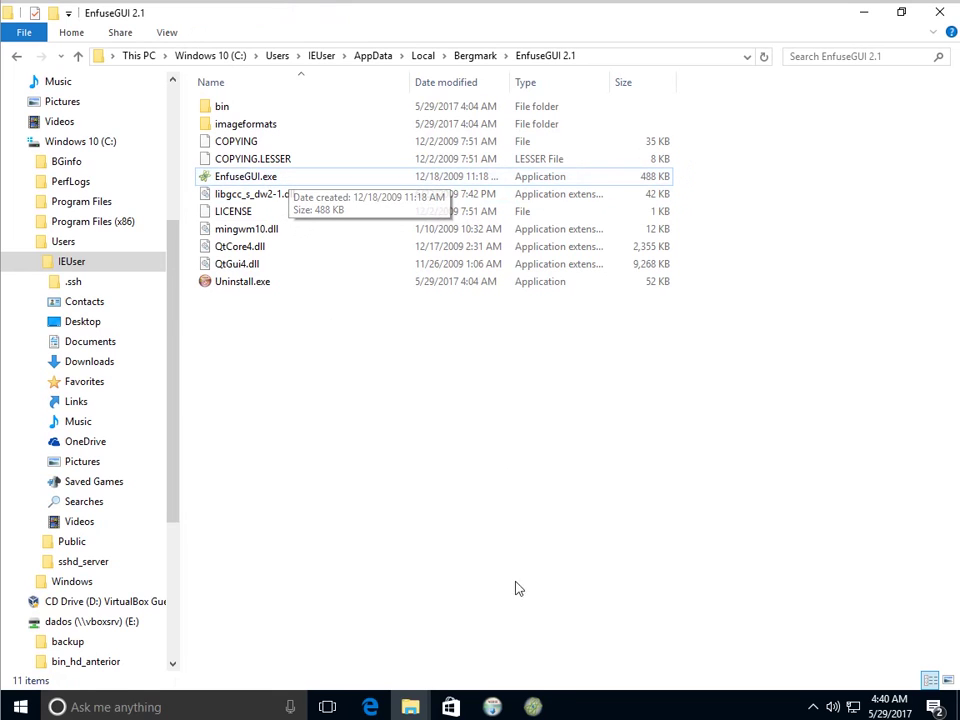
- Load the photos 496A1267.JPG through 496A1278.JPG from the 20170520-teste-24mm folder into EnfuseGUI's file list
left_click(538, 707)
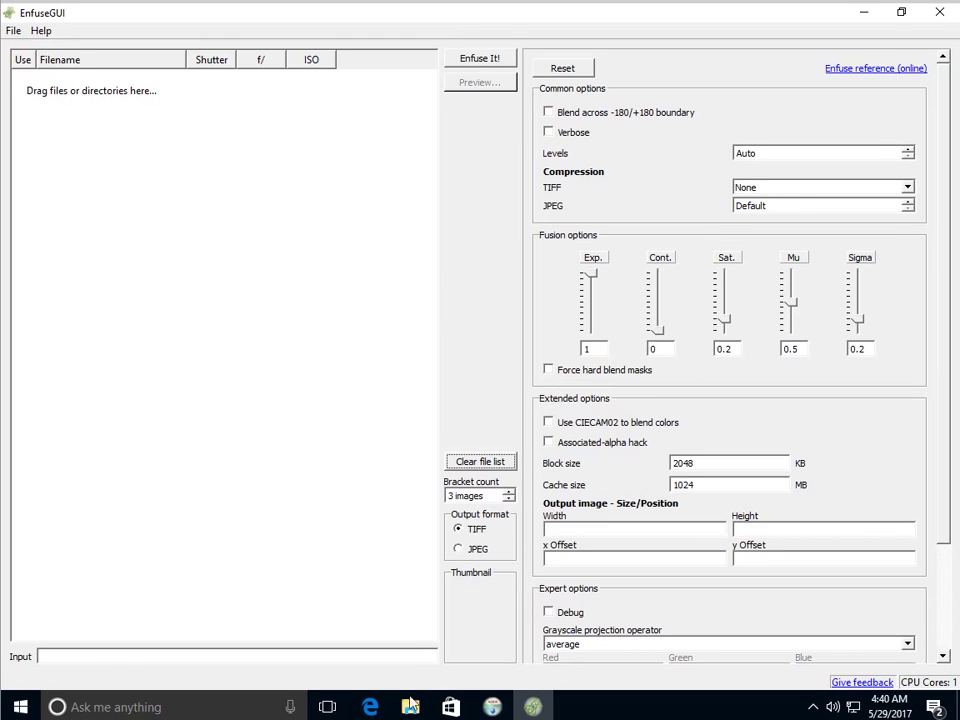
mouse_move(410, 708)
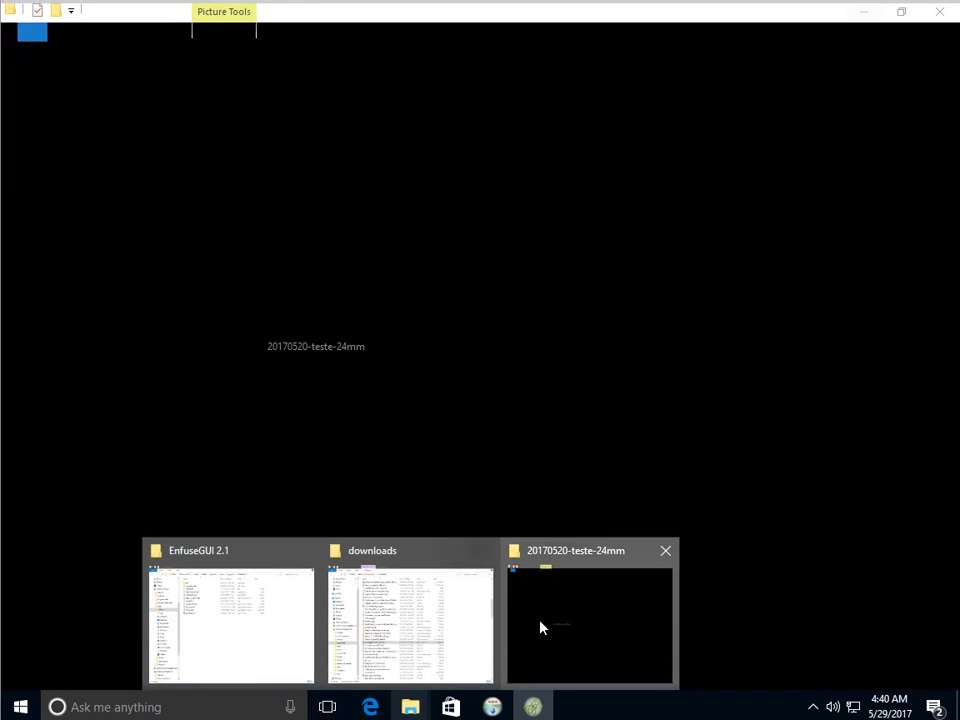
left_click(540, 628)
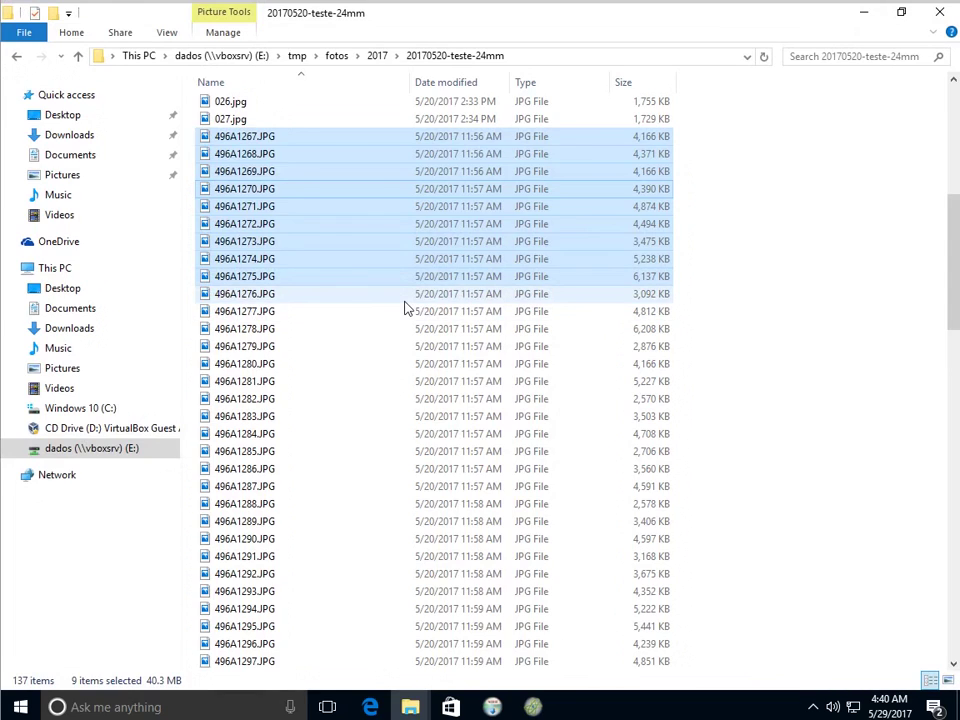
left_click(307, 144)
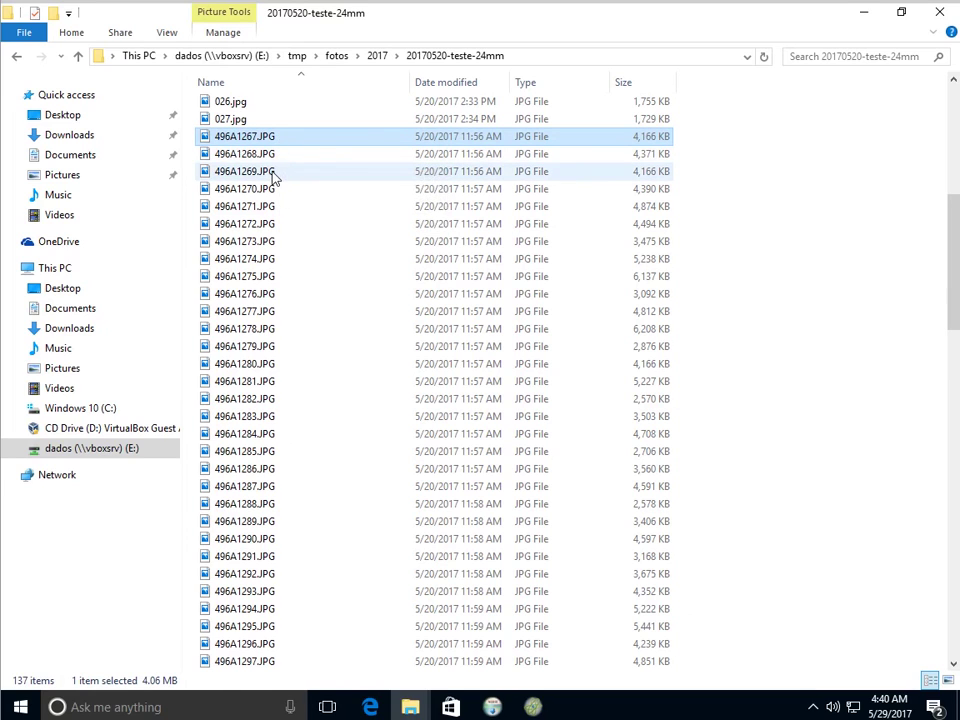
left_click(275, 174, "shift")
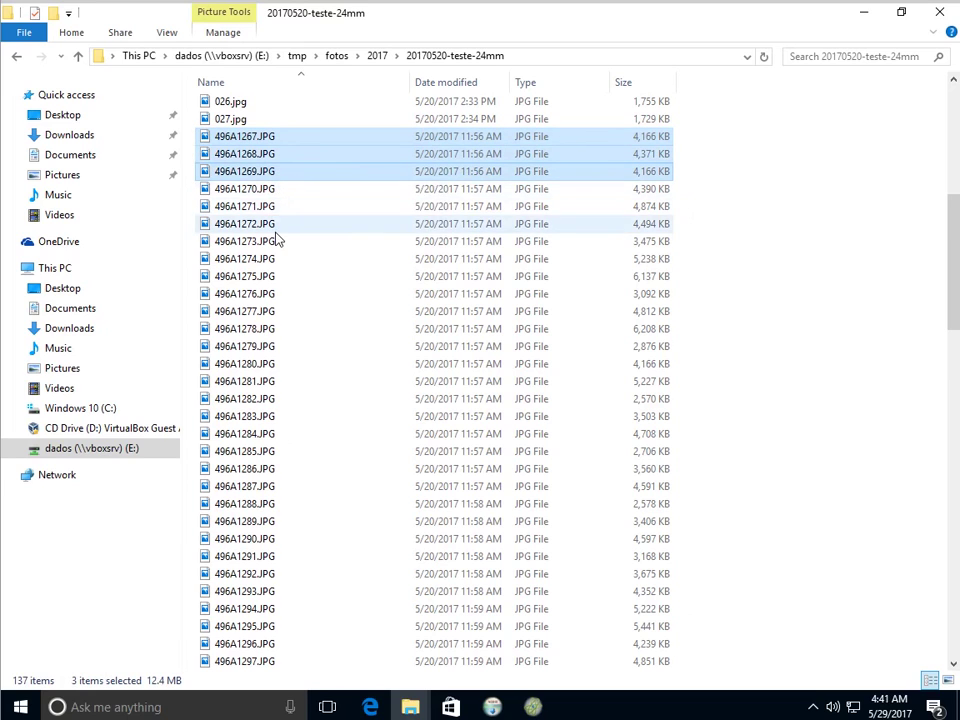
left_click(273, 226, "shift")
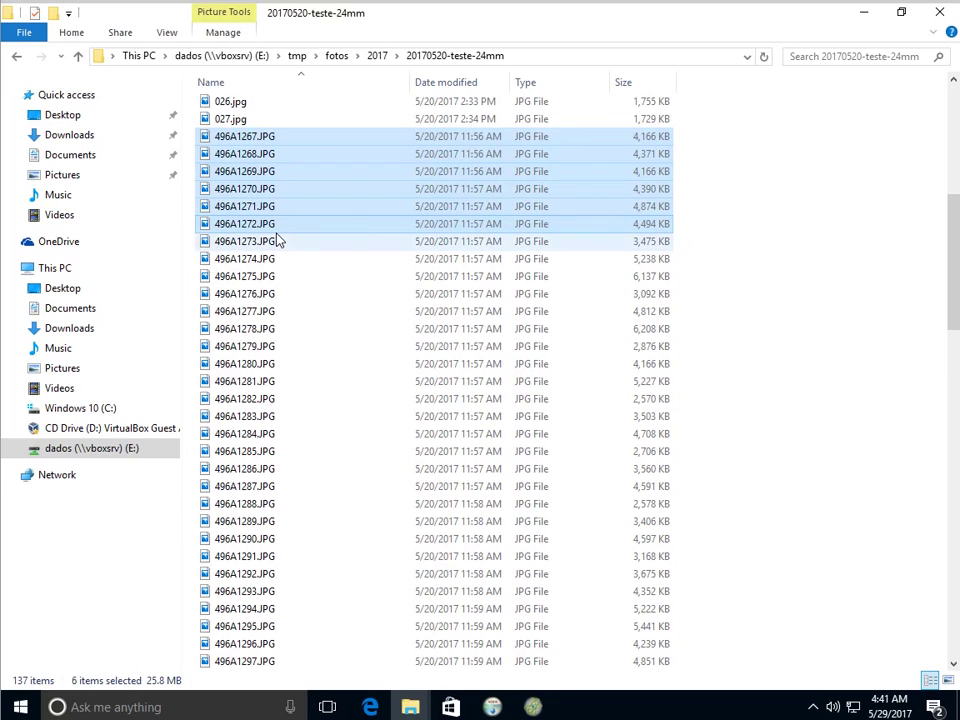
left_click(280, 284, "shift")
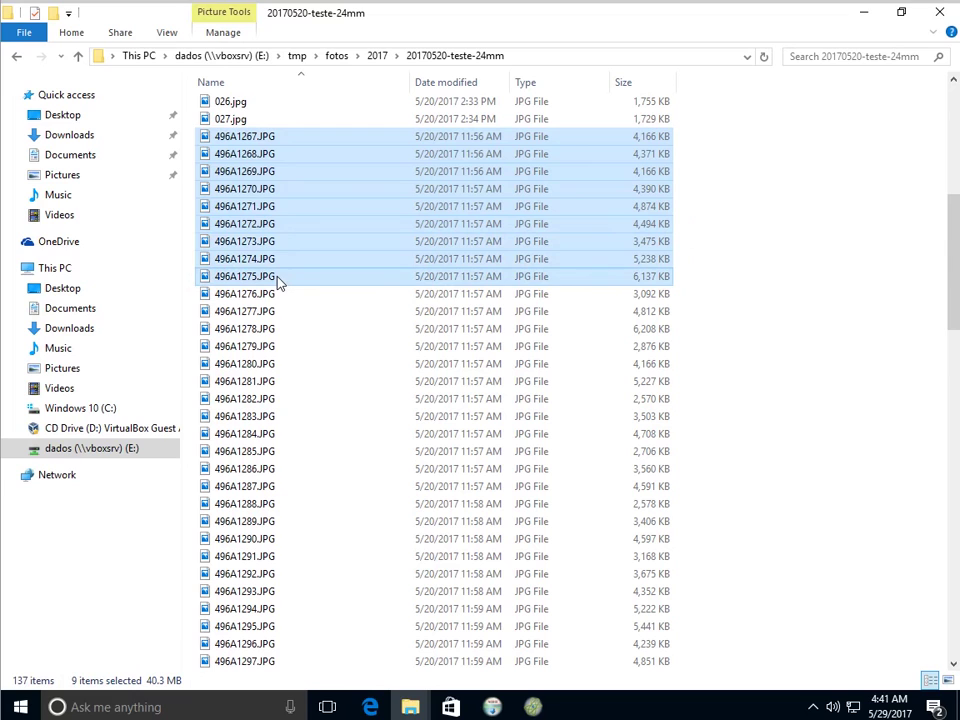
left_click(282, 332, "shift")
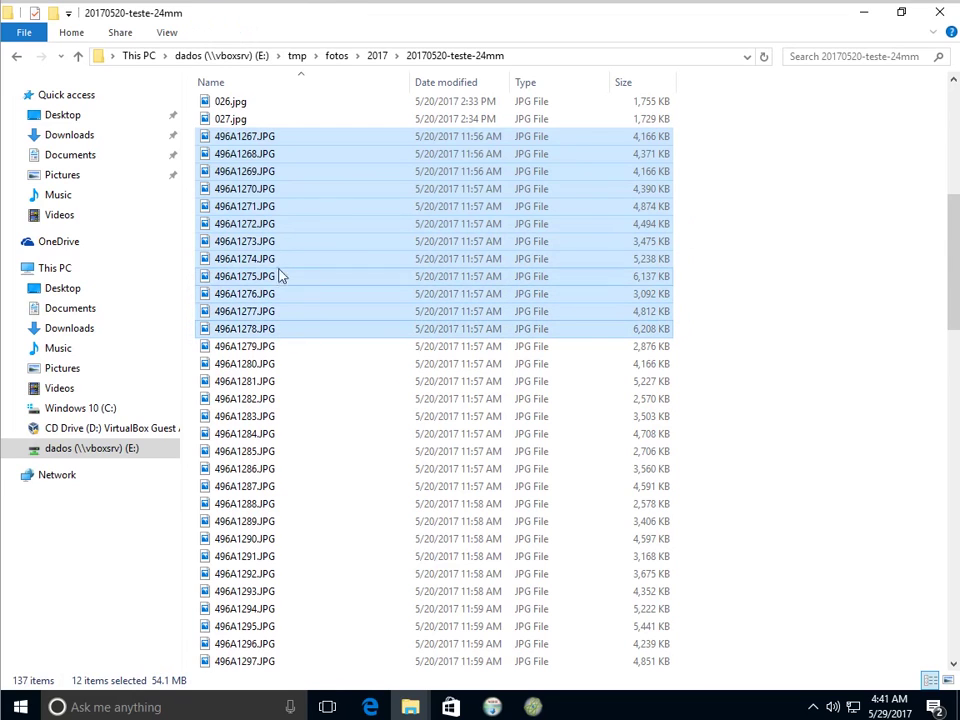
left_click_drag(243, 212, 262, 298)
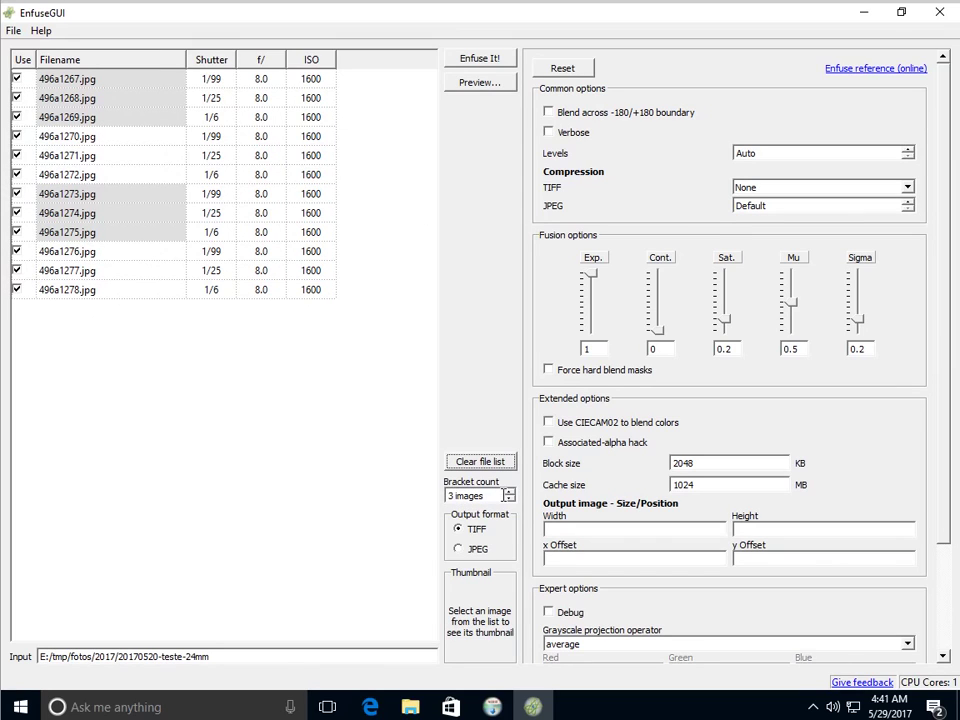
- Set the bracket count to 3 images and the output format to JPEG
left_click(509, 492)
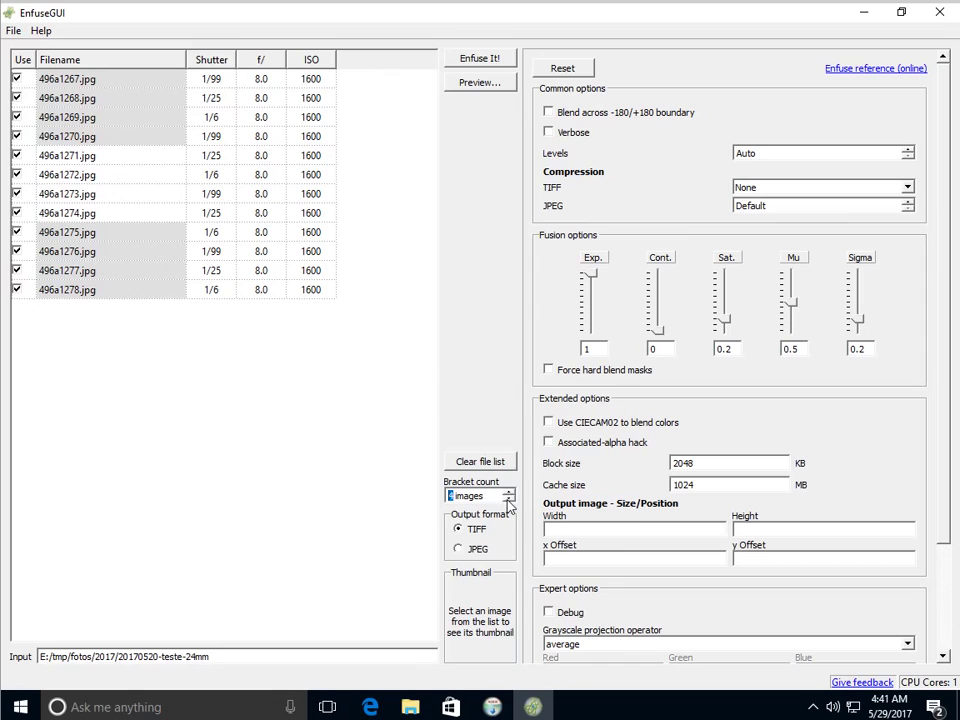
left_click(508, 500)
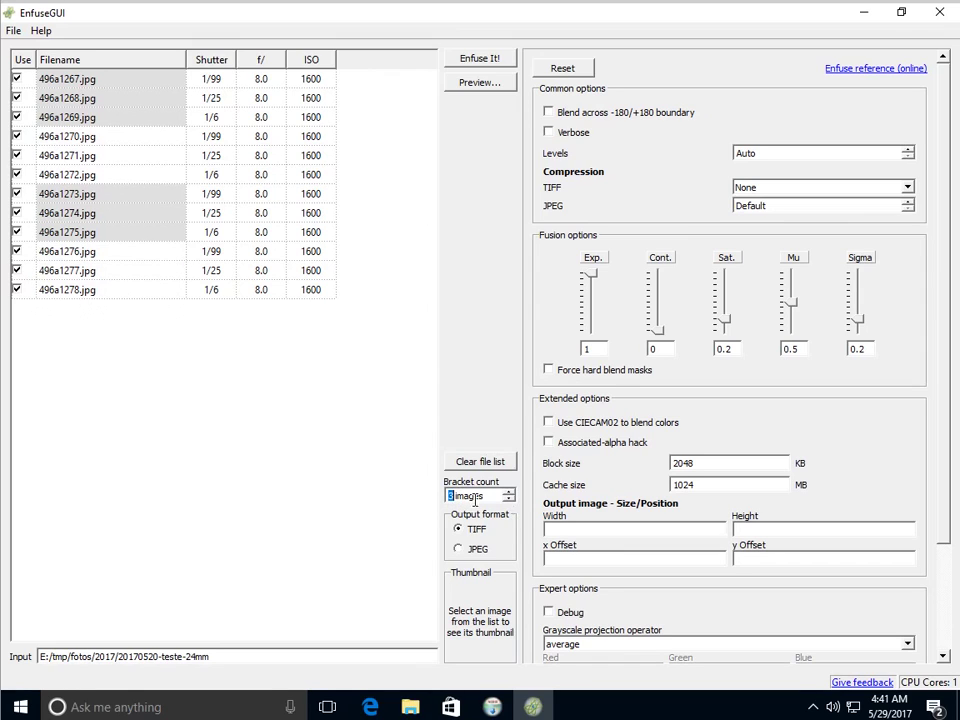
left_click(458, 550)
- Switch to the 20170520-teste-24mm folder in File Explorer and locate the enfused folder and 001.jpg
mouse_move(410, 708)
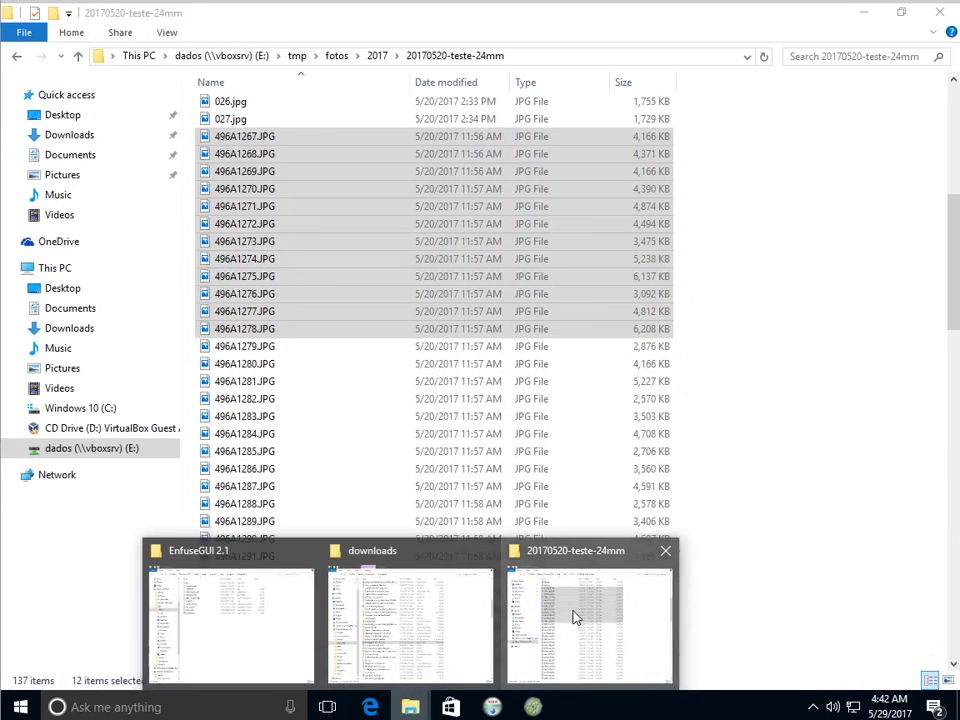
left_click(574, 618)
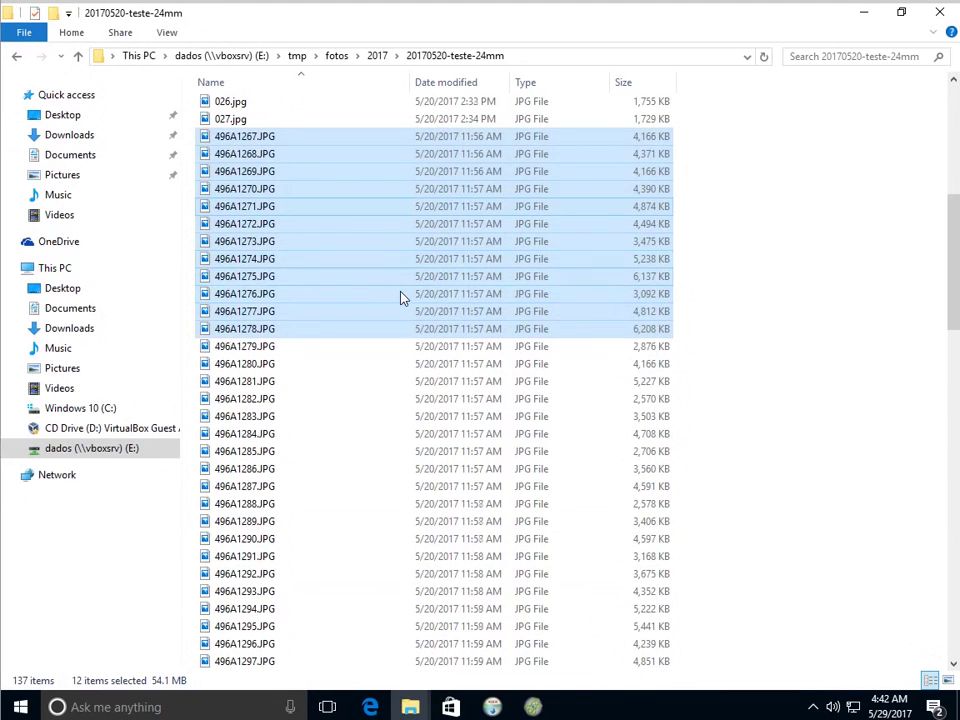
scroll(401, 298, "up", 9)
left_click(243, 126)
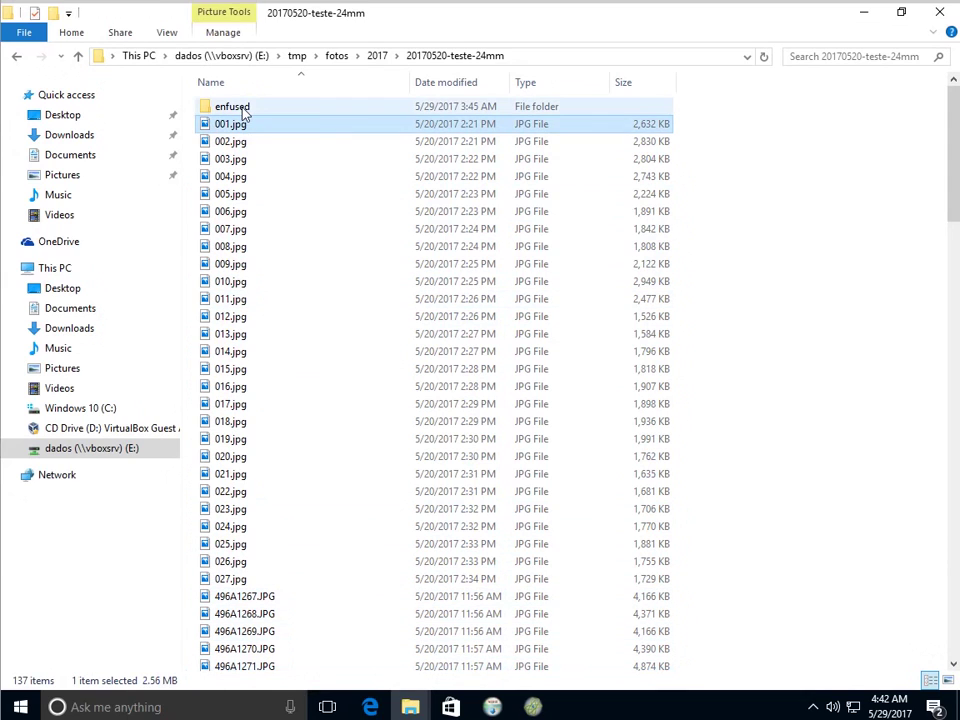
left_click(244, 110)
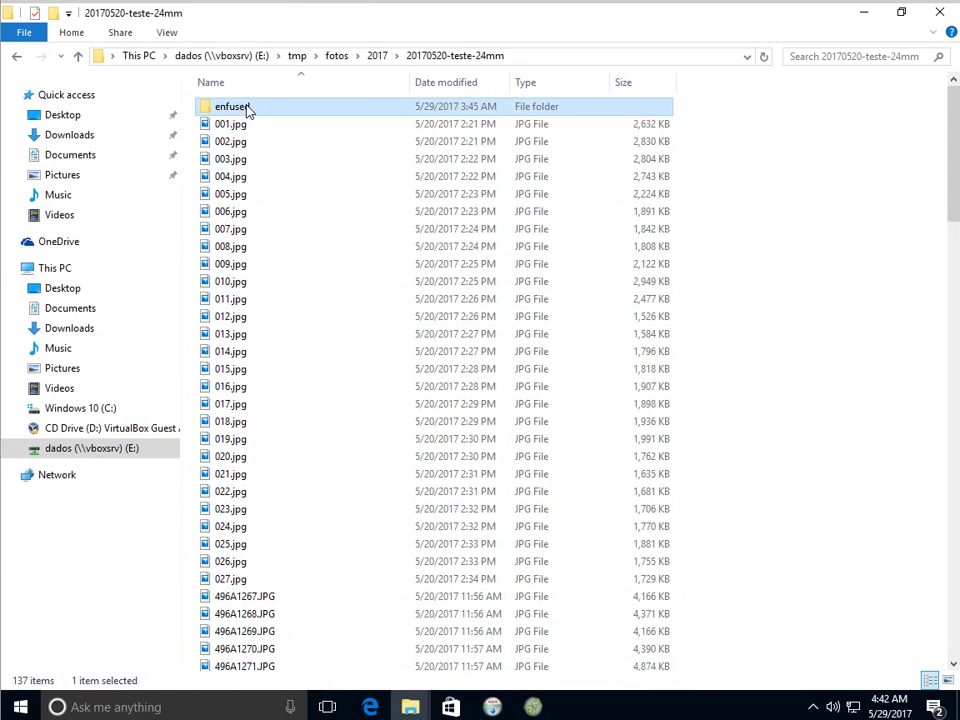
left_click(238, 126)
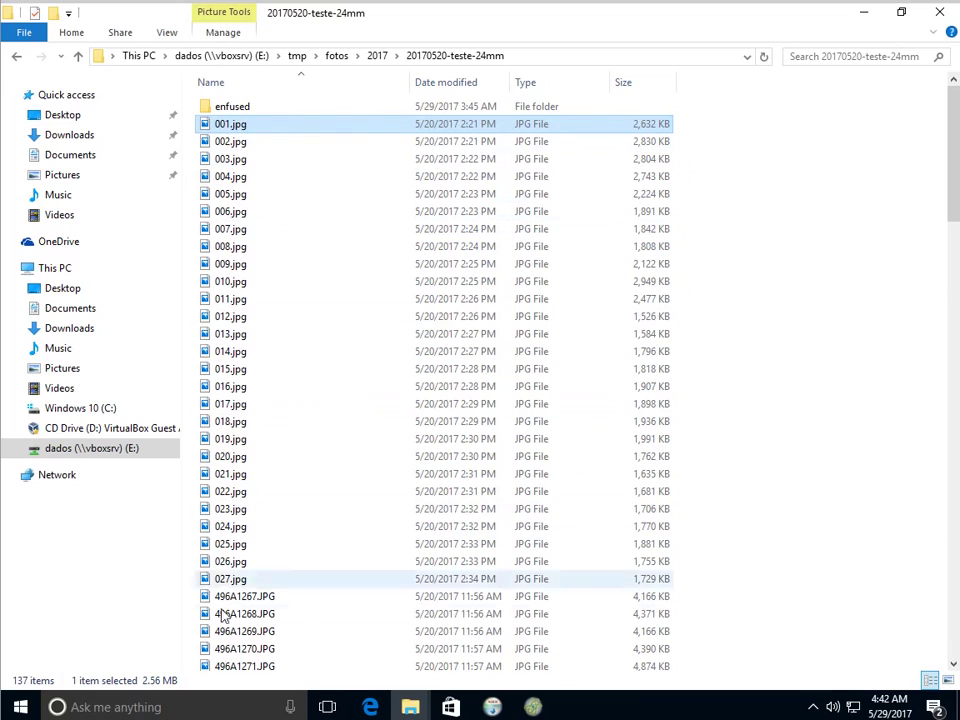
- Open 496A1267.JPG in Photos, compare it with the following exposures of the same scene, and close the viewer
left_click(265, 598)
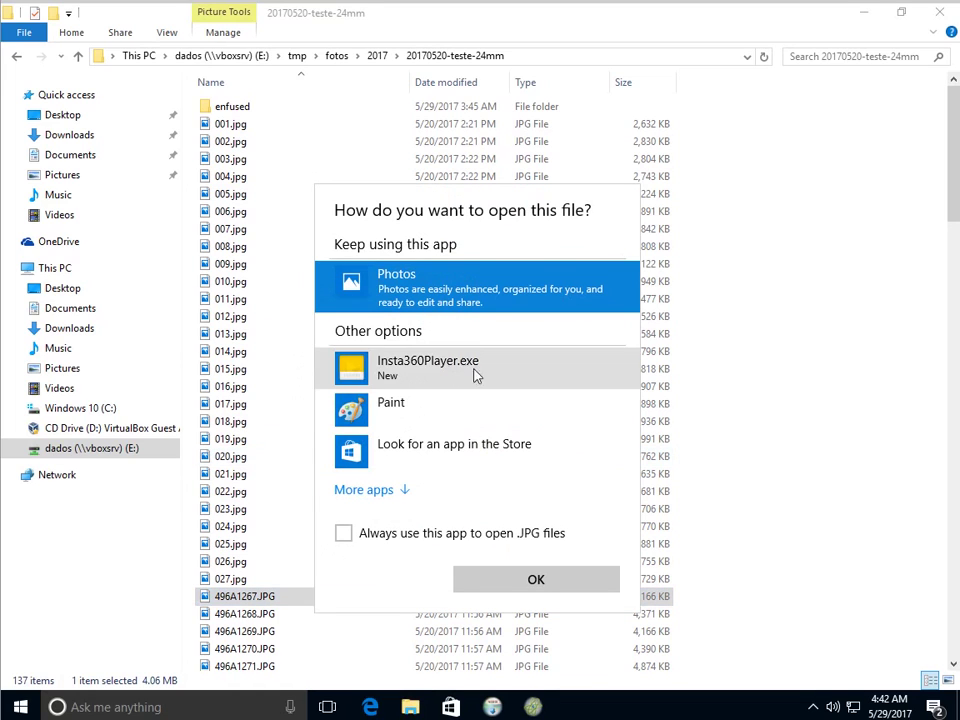
left_click(543, 579)
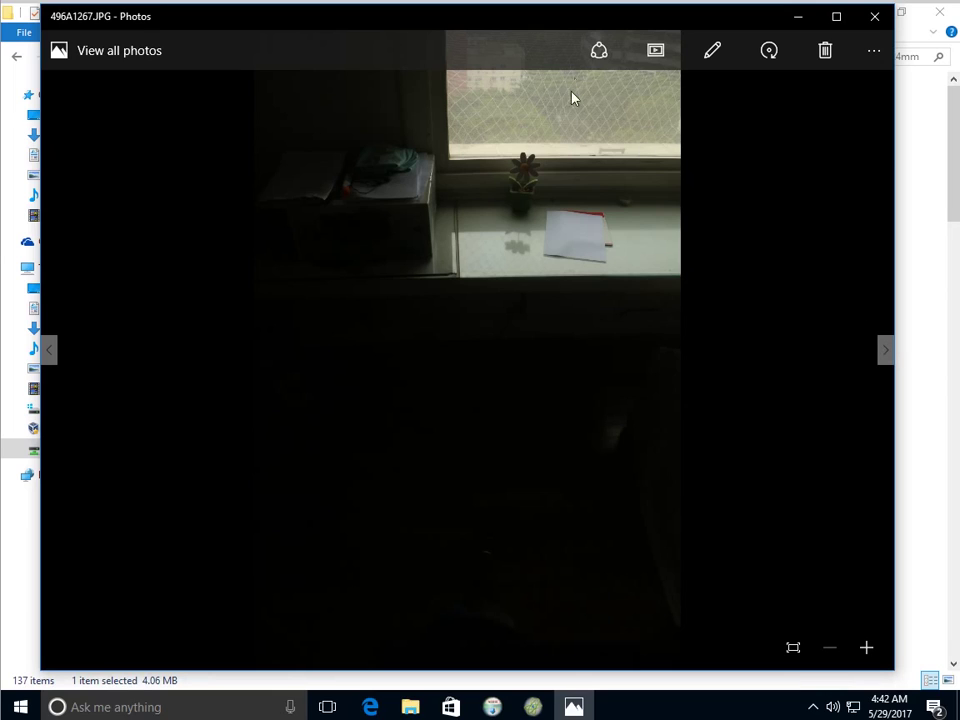
left_click(884, 352)
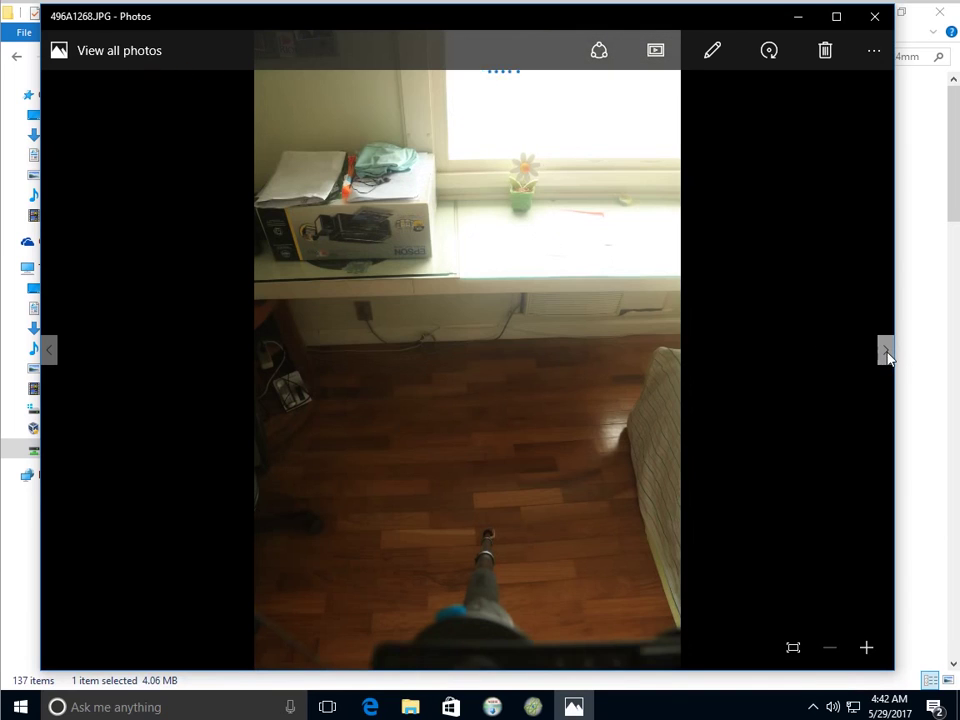
key("Right")
left_click(876, 18)
- Open 001.jpg in Photos to examine the blended exposure, and close the viewer
left_click(240, 127)
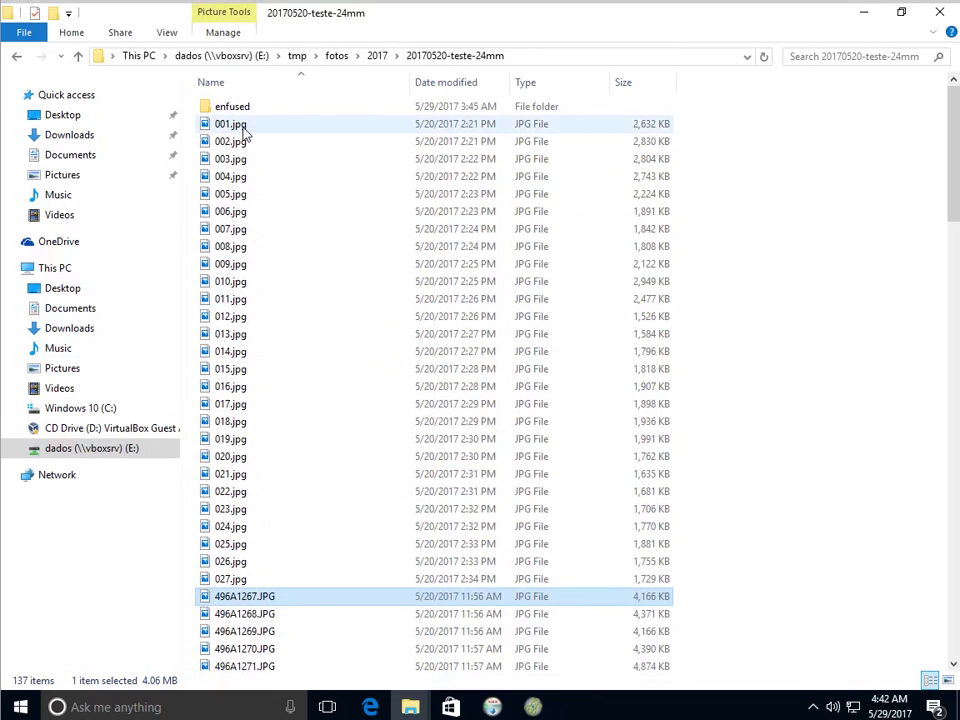
double_click(240, 127)
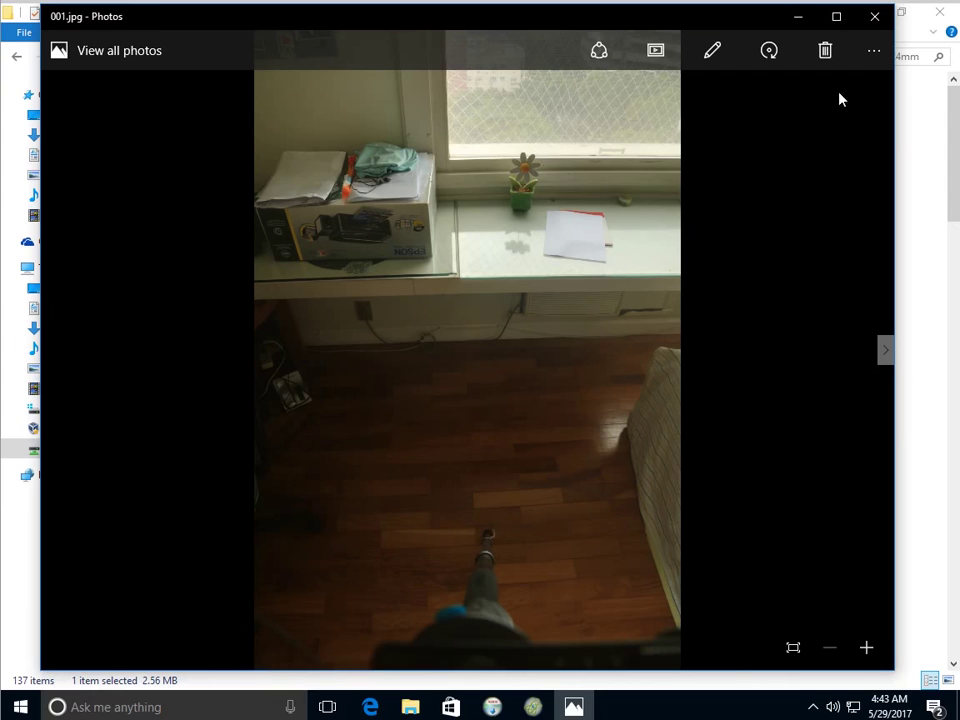
left_click(874, 20)
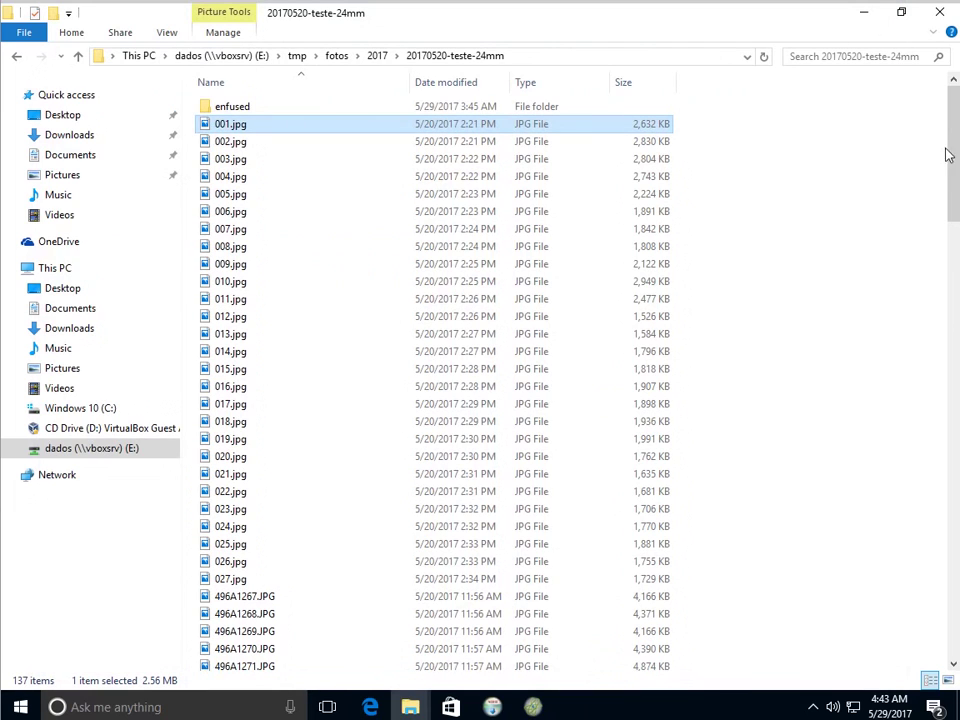